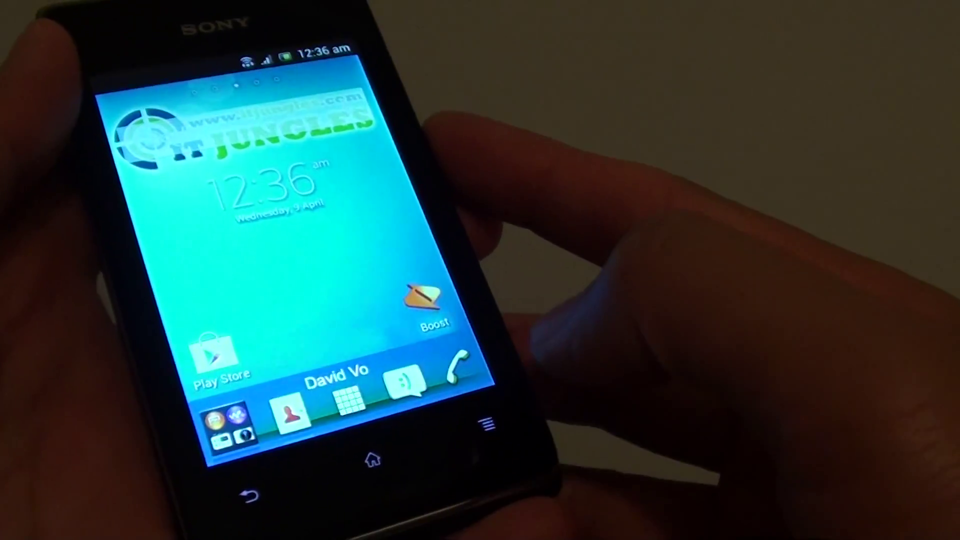
- Open Settings from the home screen's Menu options
key(Menu)
click(422, 371)
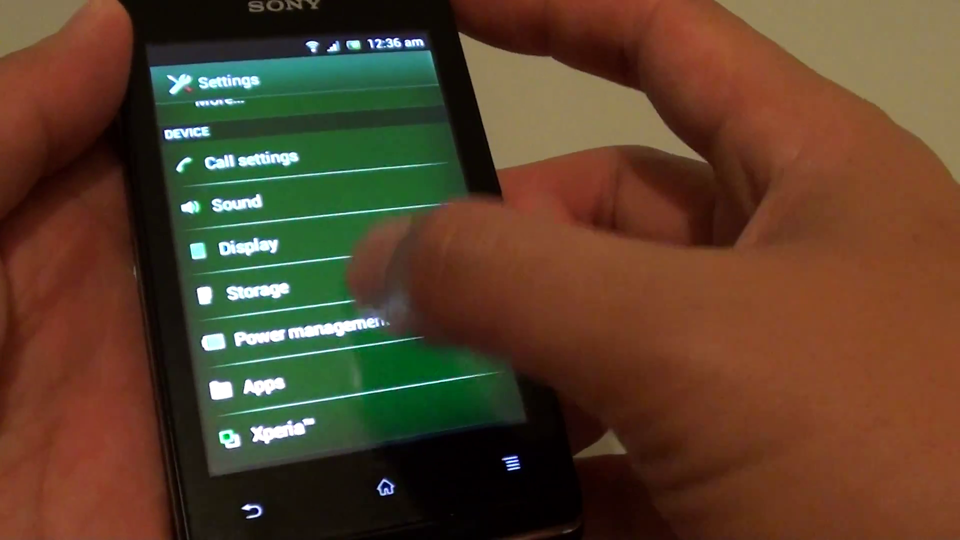
scroll(330, 285, down, 5)
scroll(315, 263, up, 5)
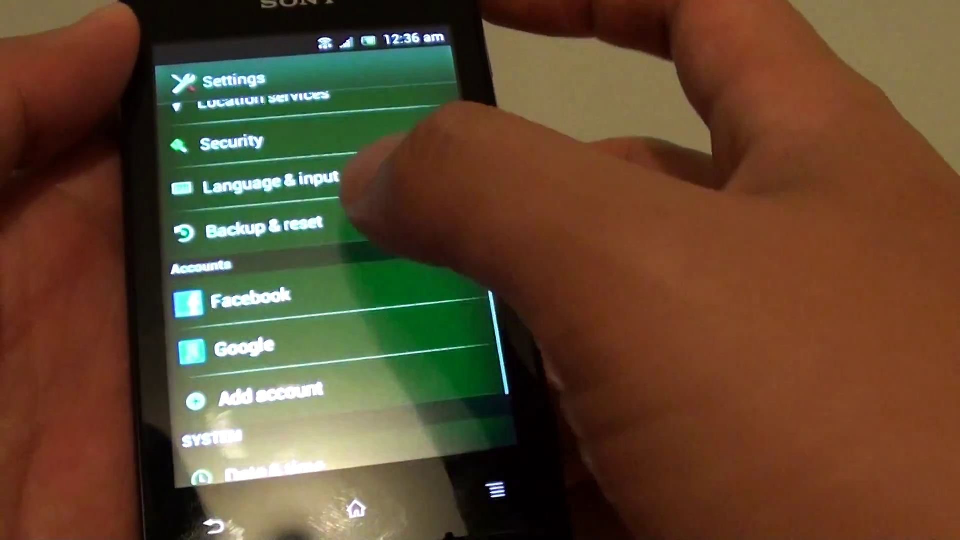
scroll(331, 285, up, 5)
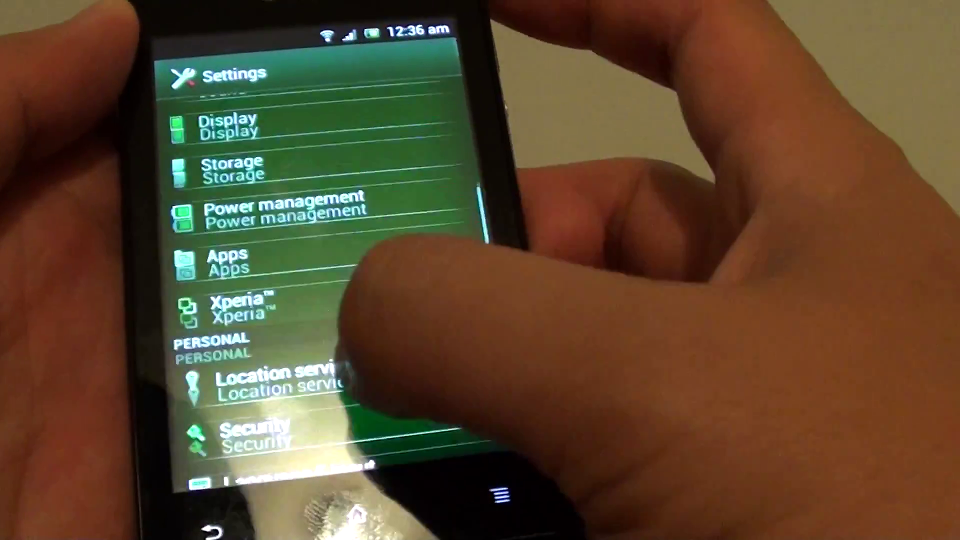
scroll(330, 285, up, 3)
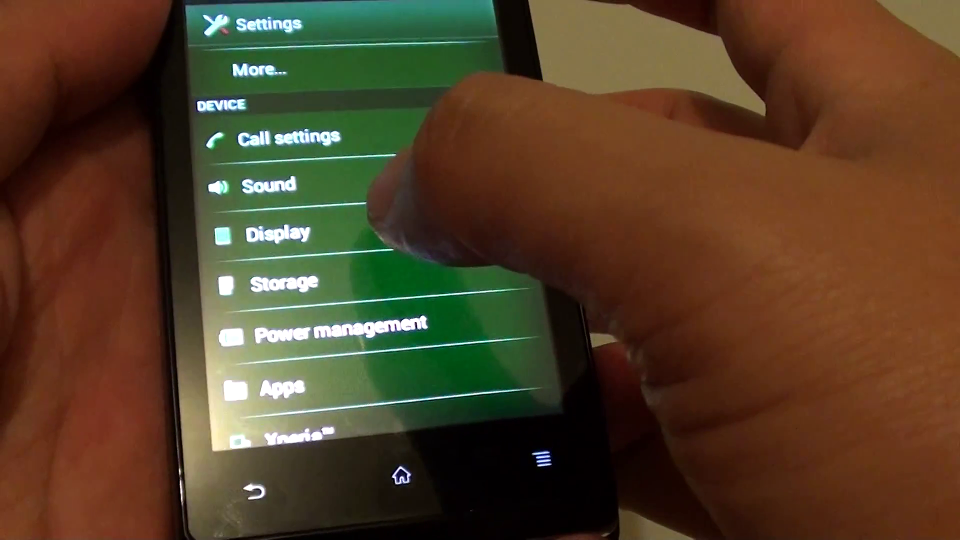
click(315, 331)
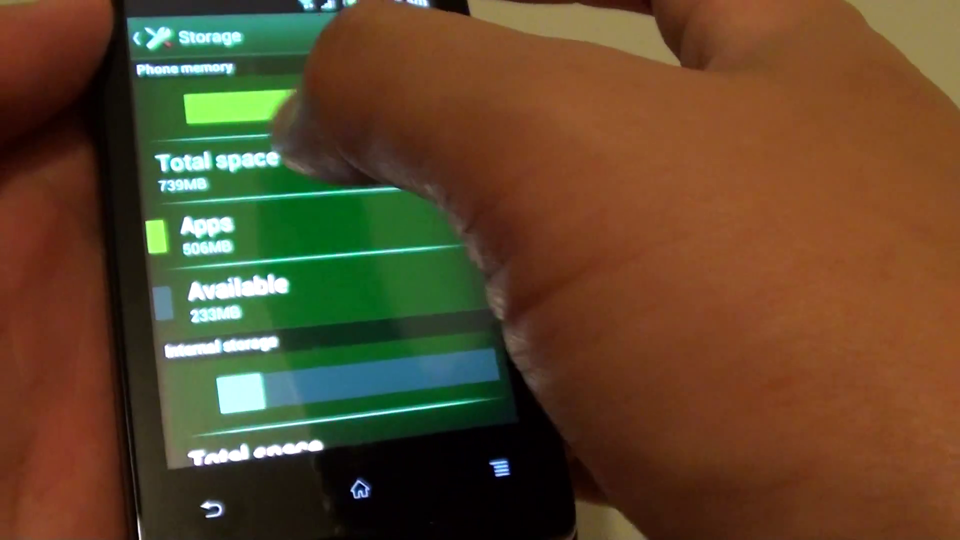
scroll(300, 262, down, 2)
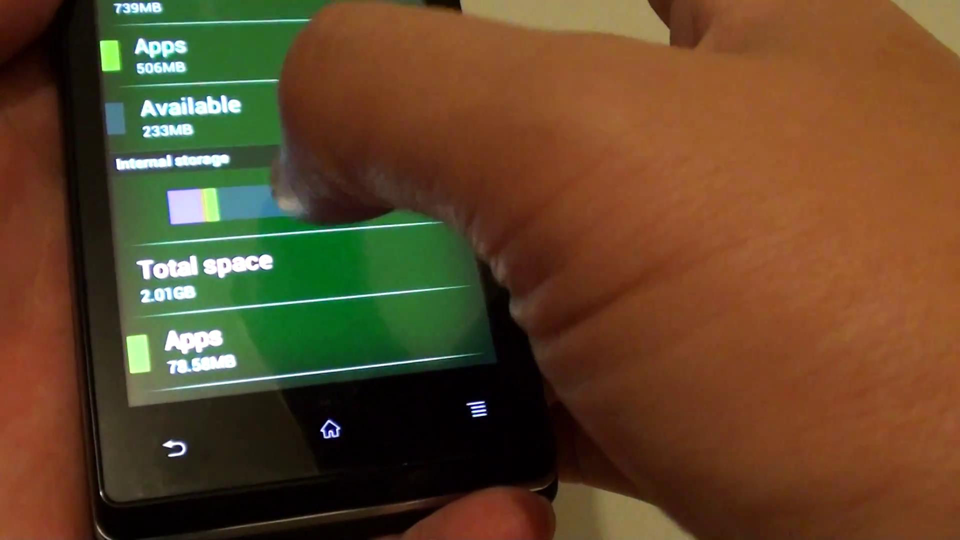
scroll(301, 263, down, 2)
scroll(285, 226, down, 2)
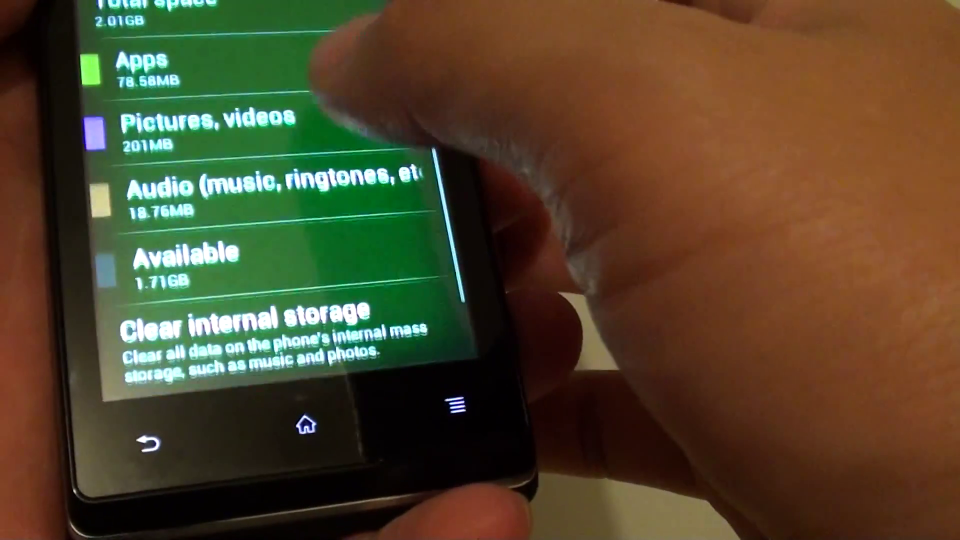
scroll(285, 225, down, 2)
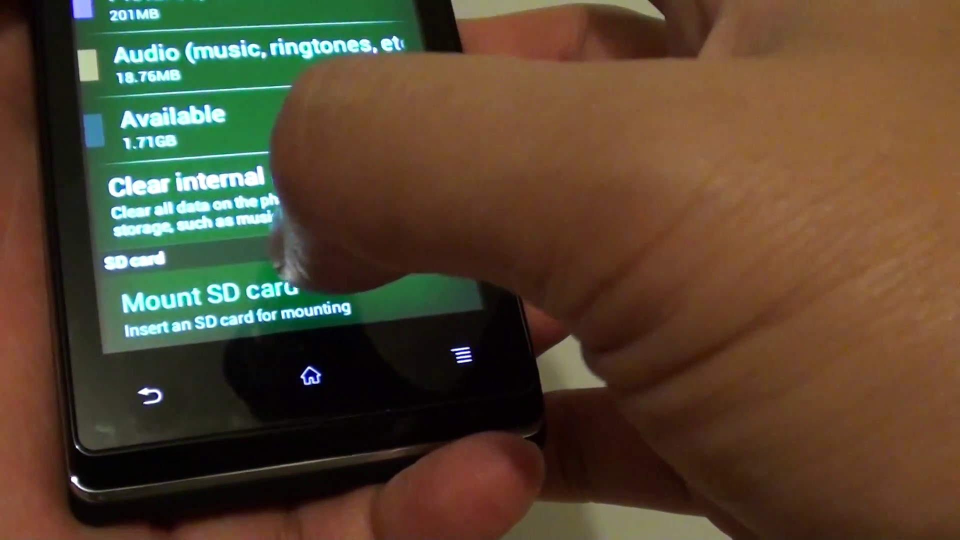
scroll(285, 187, up, 3)
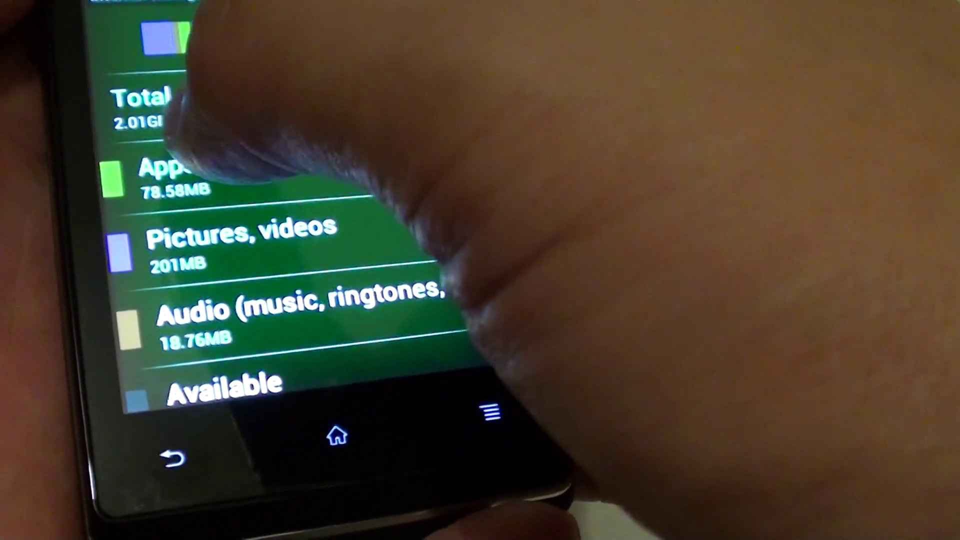
scroll(301, 187, up, 5)
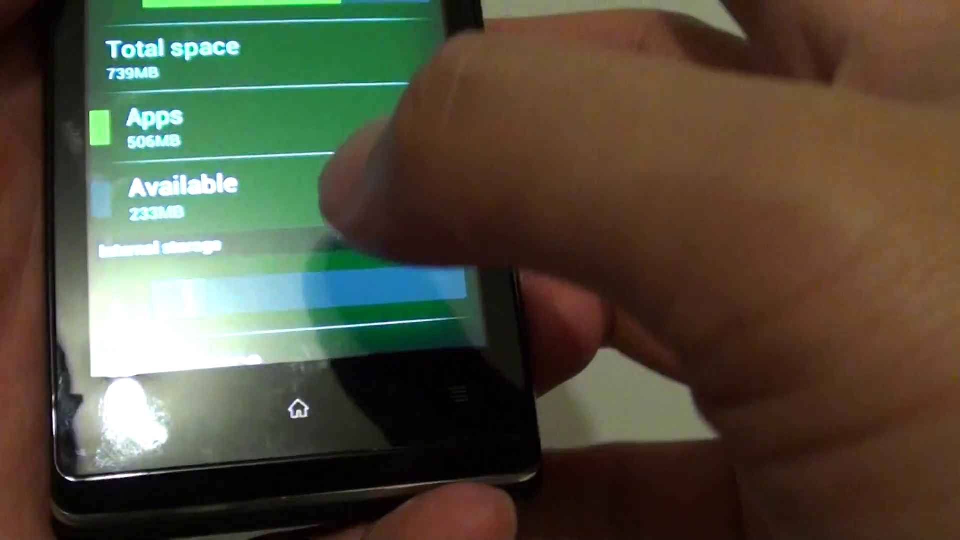
scroll(353, 248, down, 3)
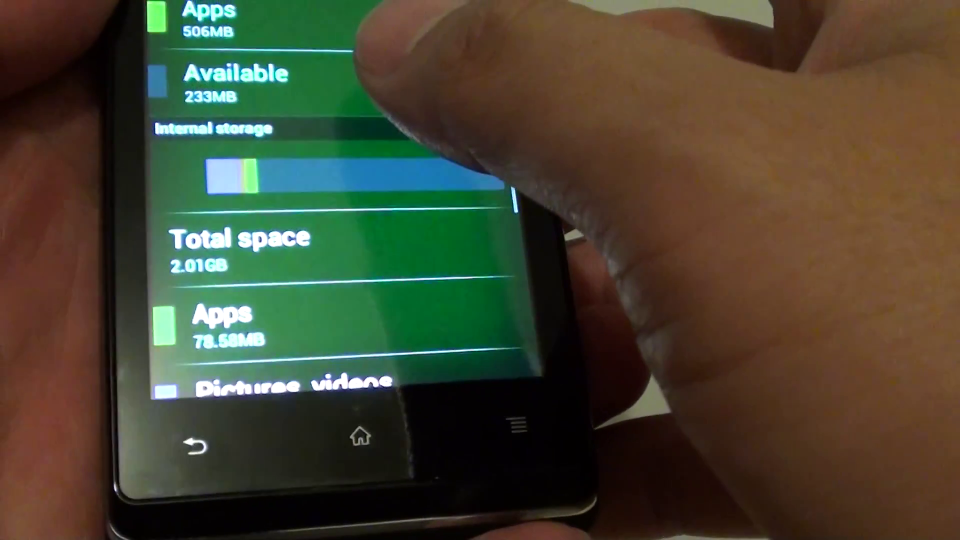
scroll(316, 225, up, 3)
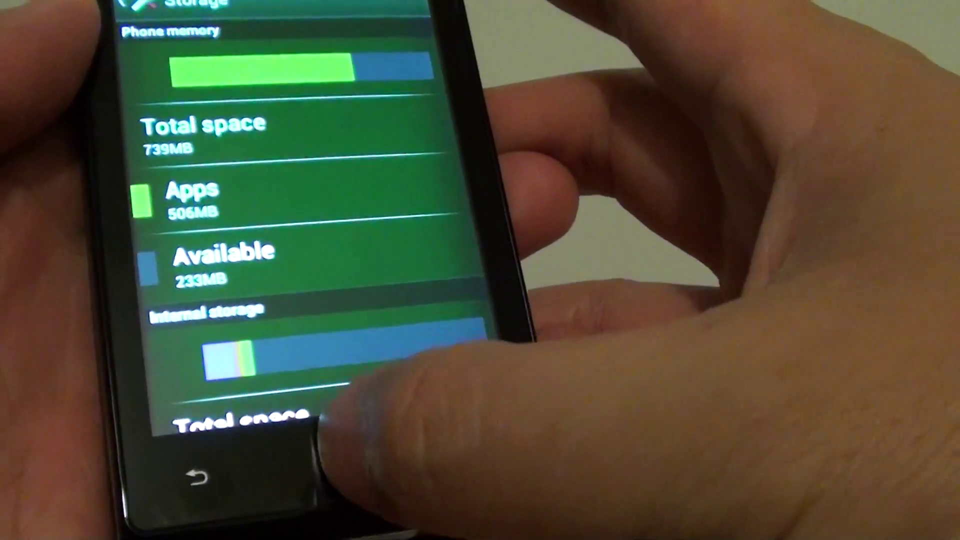
- Leave the Storage totals (739MB phone memory, 2.01GB internal) and return home
click(330, 450)
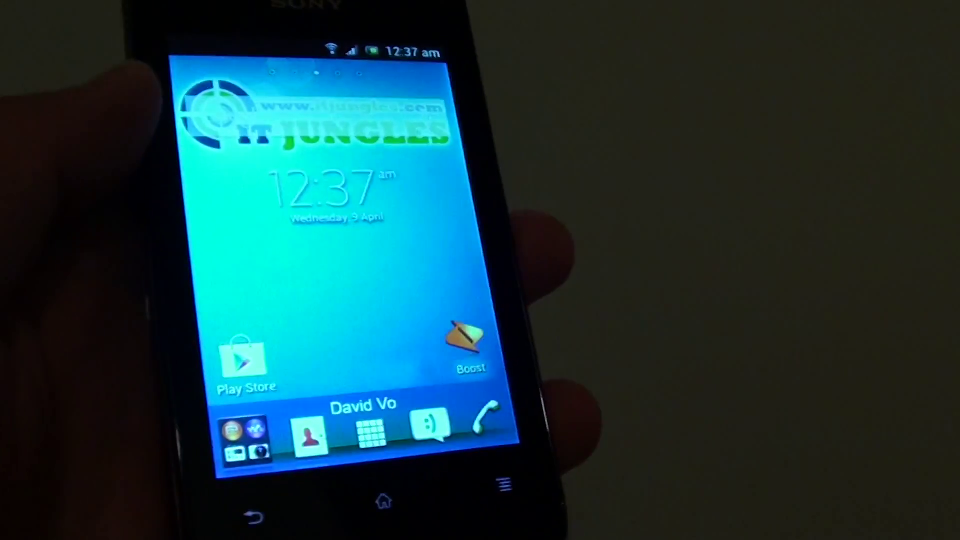